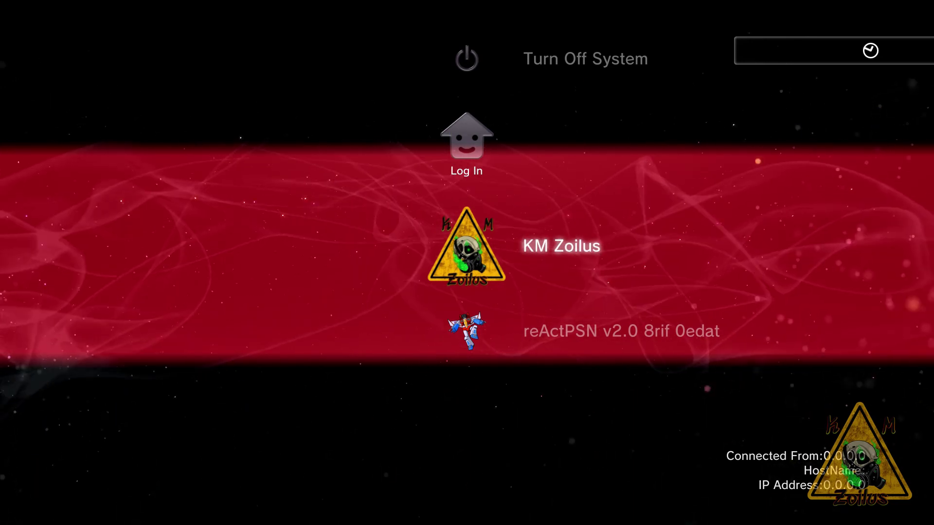
Step: Log in to the console with the existing user profile and highlight the CFW Tools folder among the games
key("Return")
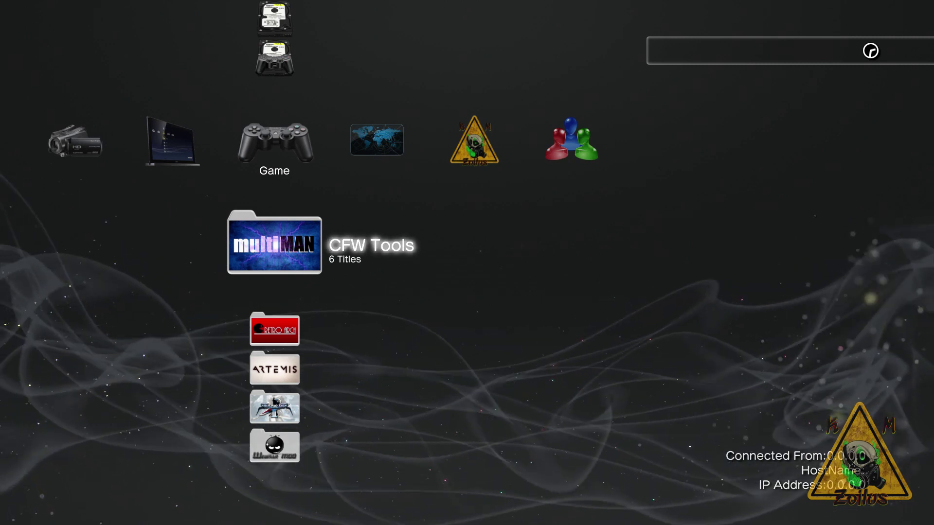
key("Up")
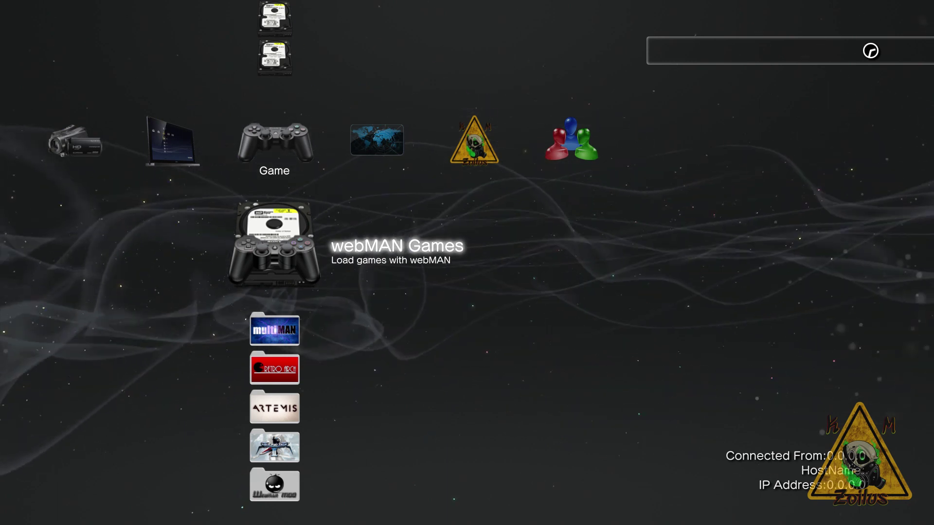
key("Down")
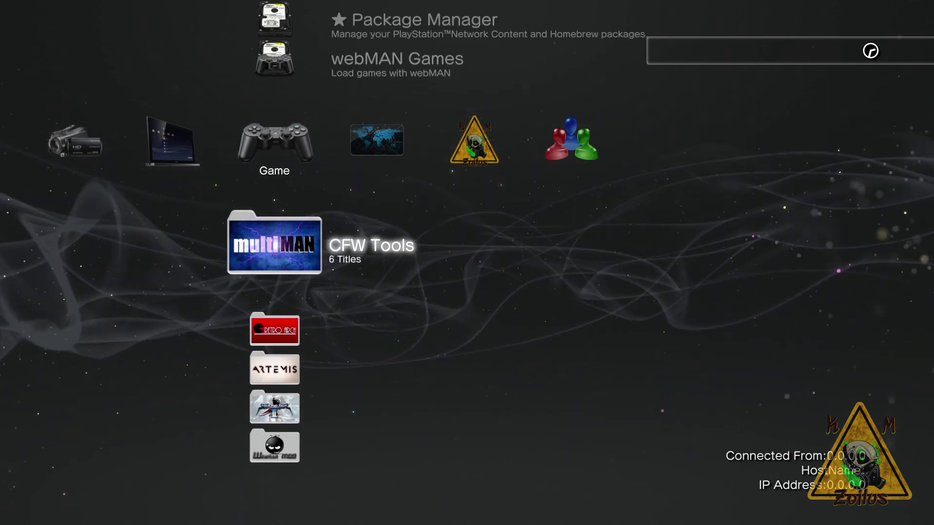
Step: Look through the CFW Tools folder from ManaGunZ up to Rebug Toolbox and leave the folder
key("Return")
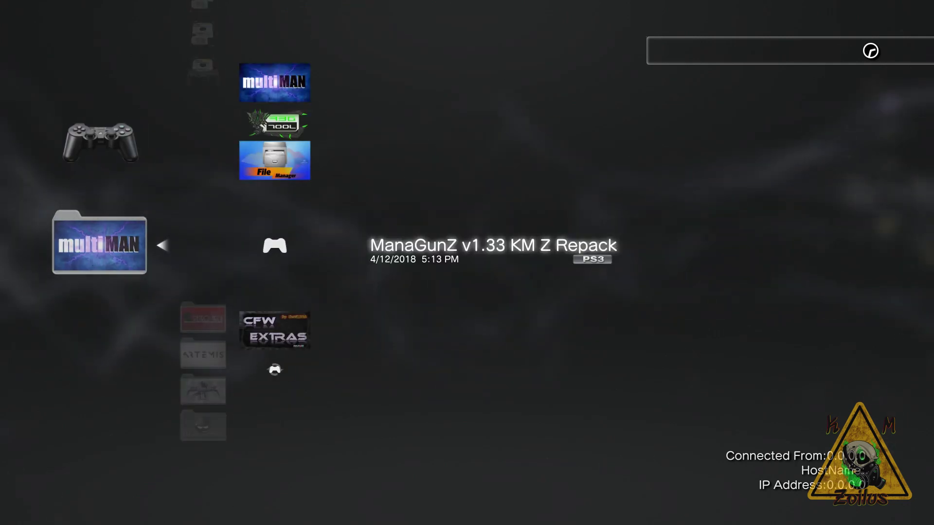
key("Up")
key("Up")
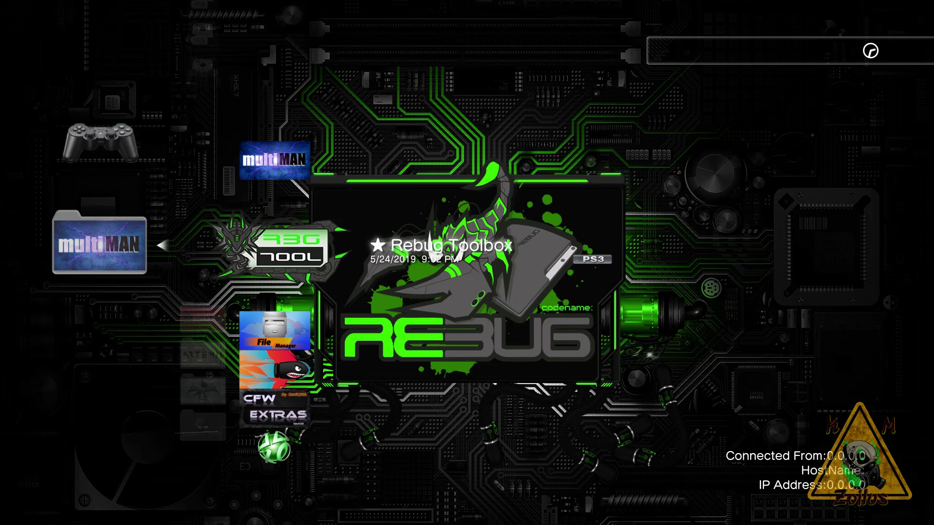
key("Escape")
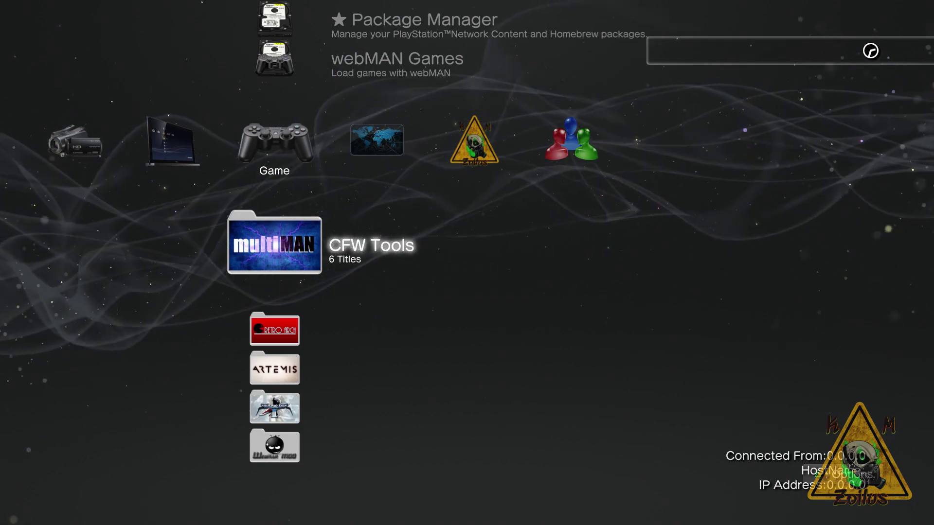
Step: Launch Artemis from the Game Tools folder
key("Up")
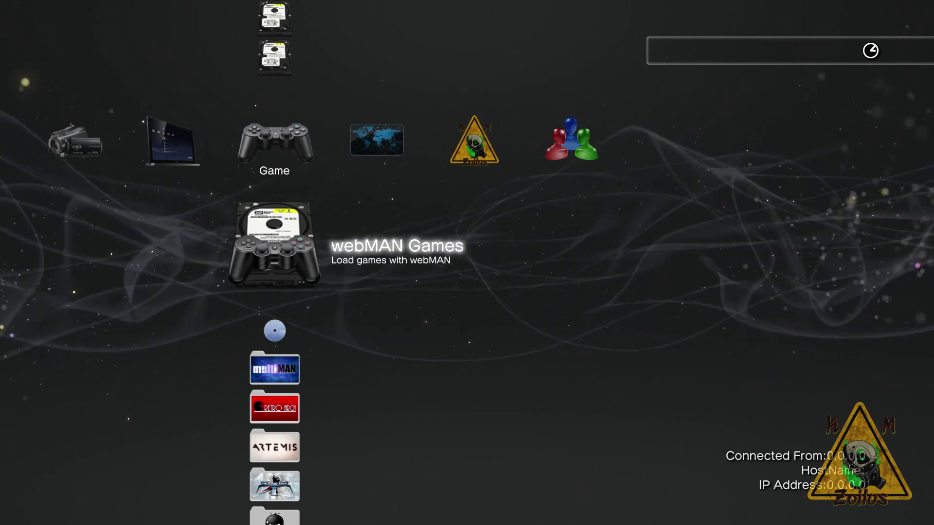
key("Down")
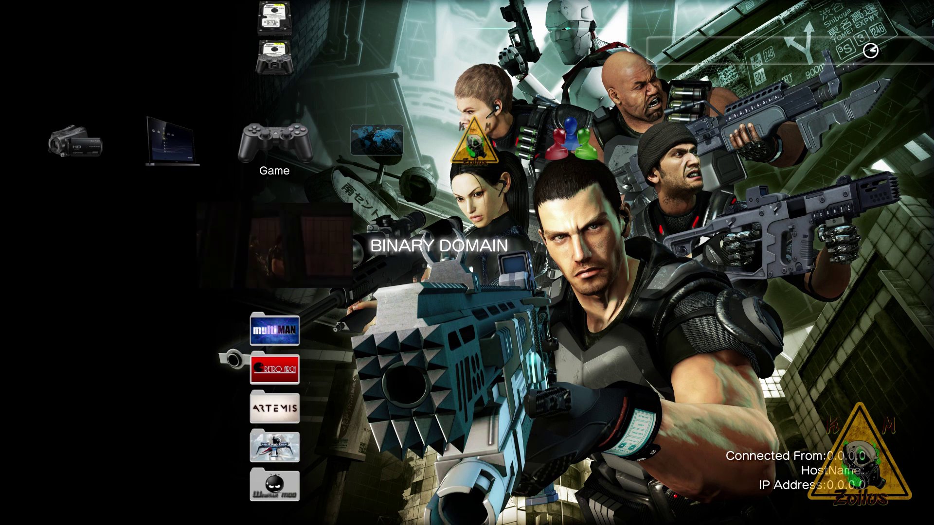
key("Down")
key("Down")
key("Down")
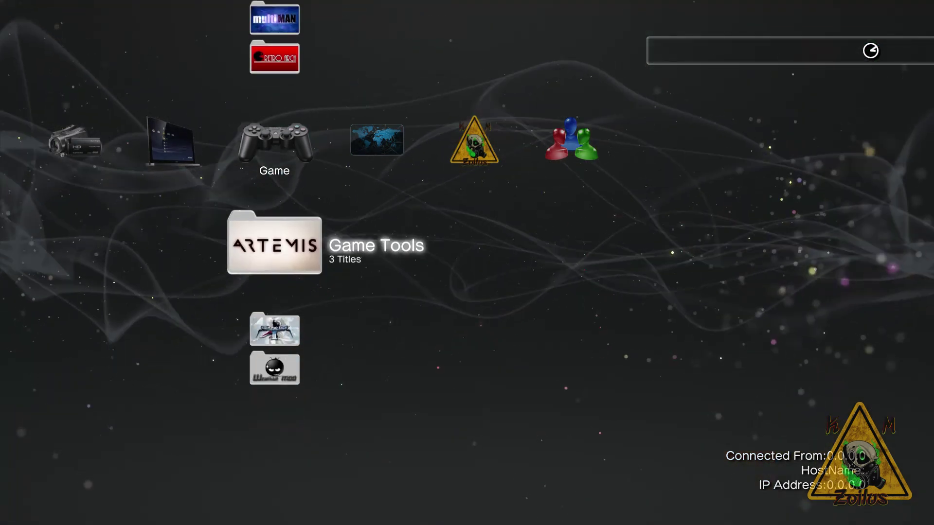
key("Return")
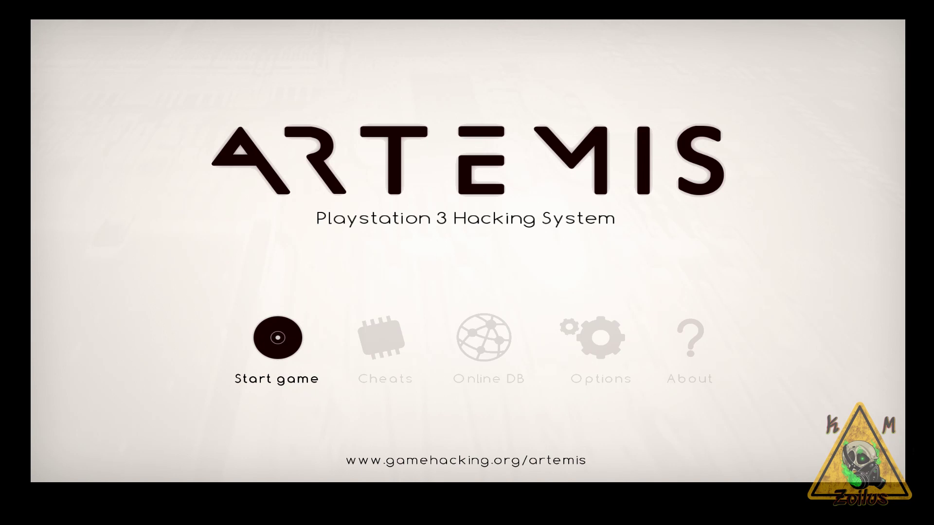
Step: Open the options screen of the Artemis hacking system
key("Right")
key("Right")
key("Right")
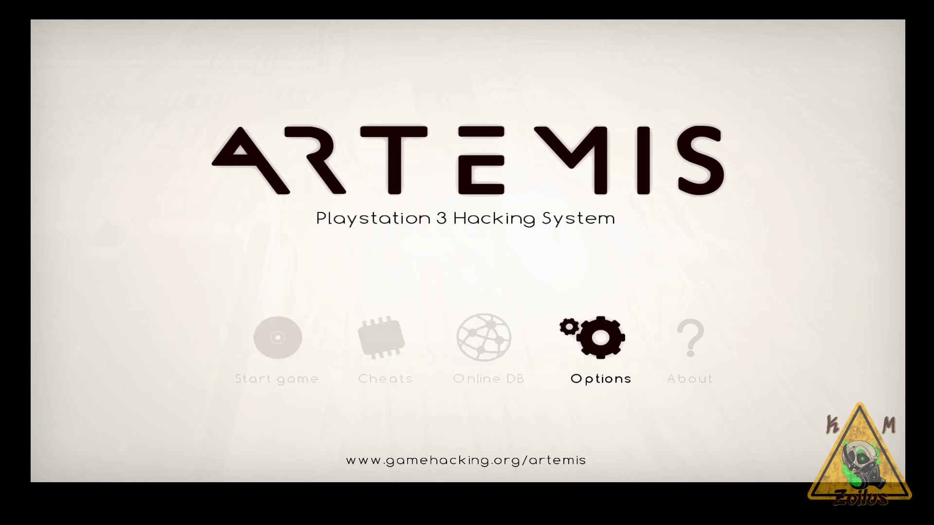
key("Return")
Step: Examine the Artemis settings from the end of the options list up to Sort Cheats
key("Up")
key("Up")
key("Up")
key("Up")
key("Up")
key("Up")
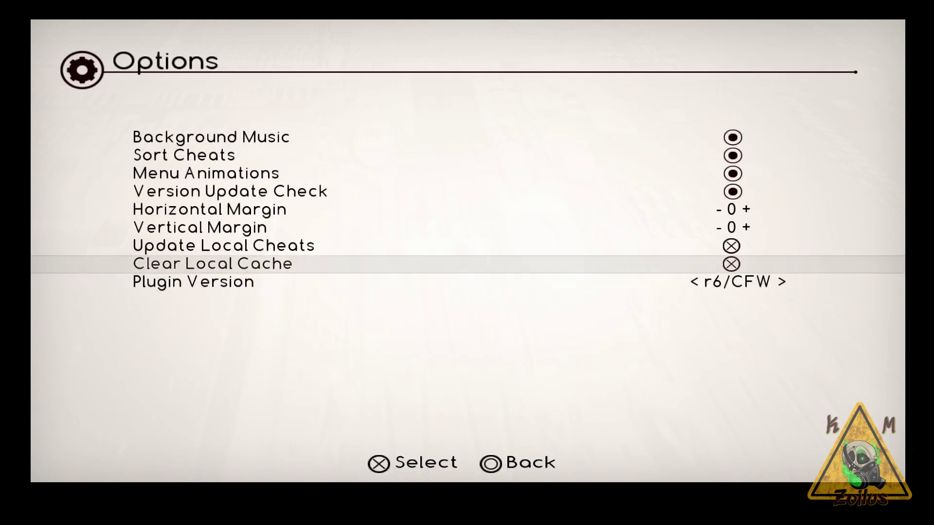
key("Up")
key("Down")
key("Up")
key("Down")
key("Up")
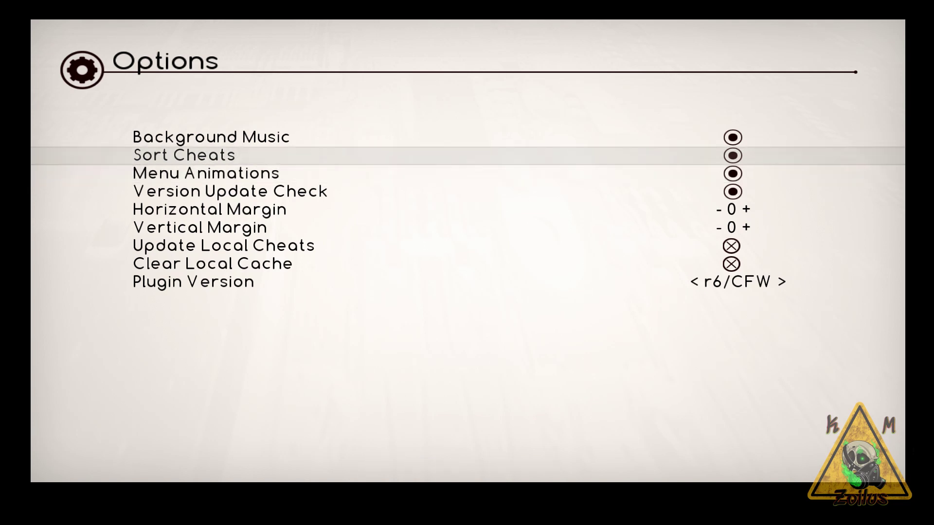
Step: Examine the Update Local Cheats, Clear Local Cache and Plugin Version options
key("Down")
key("Down")
key("Down")
key("Down")
key("Down")
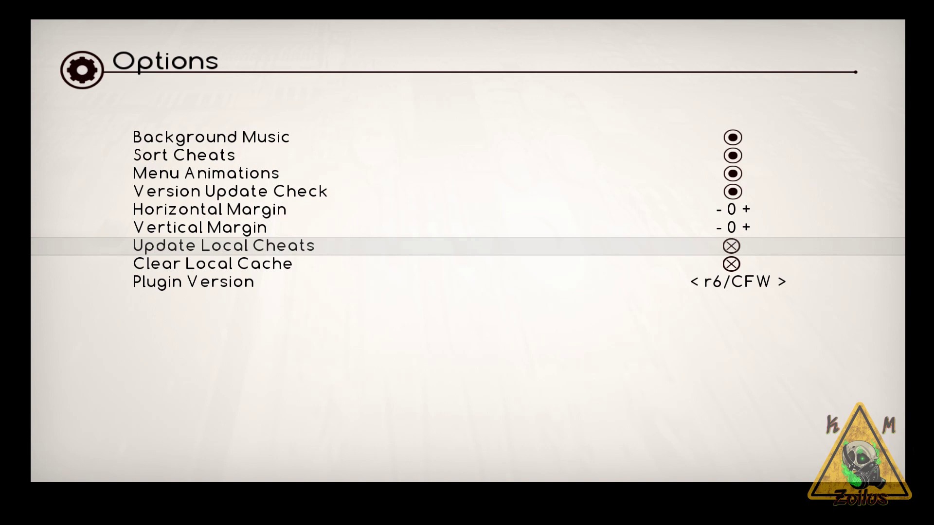
key("Down")
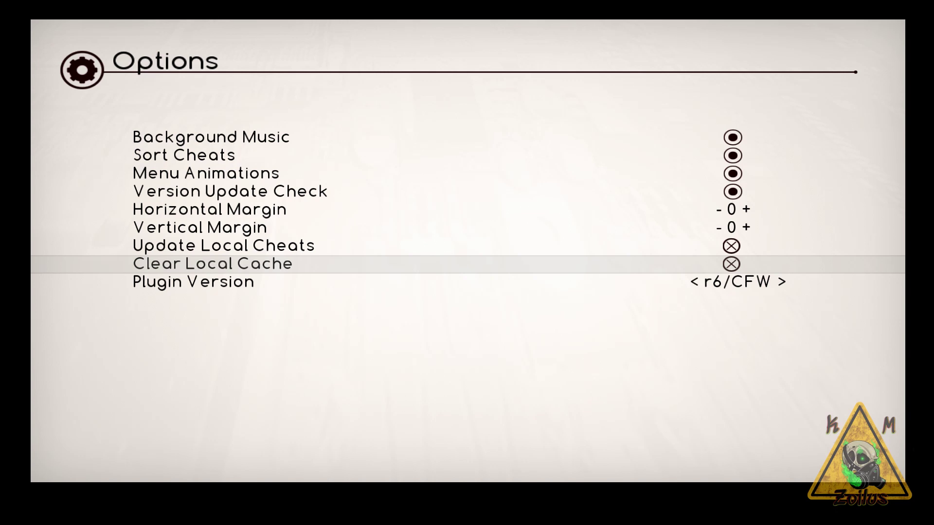
key("Down")
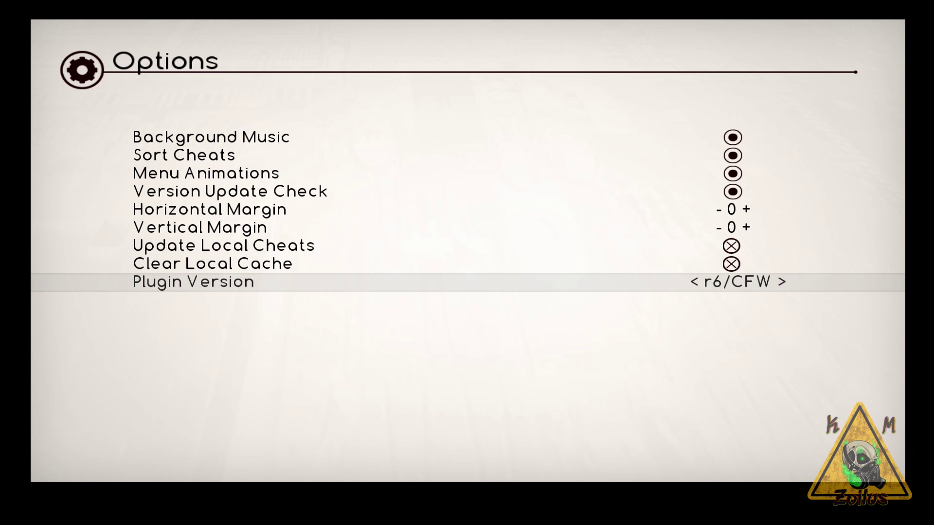
key("Left")
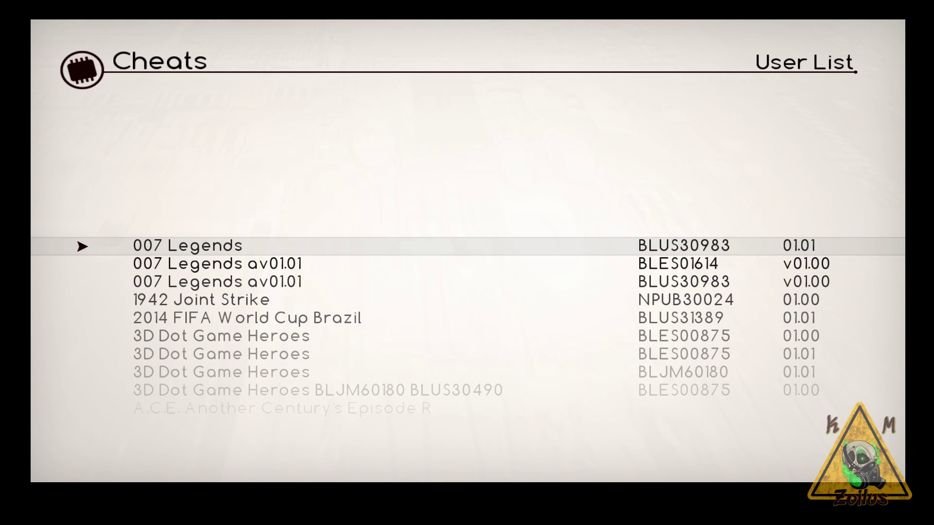
Step: Open the Binary Domain av01.02 cheats for BLUS30729 v01.00 from the user cheat list
key("Down")
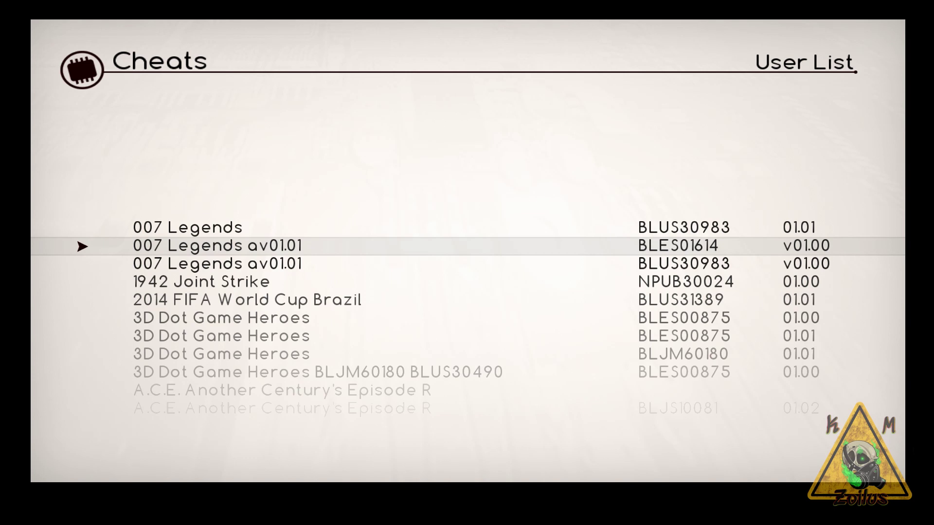
key("Down")
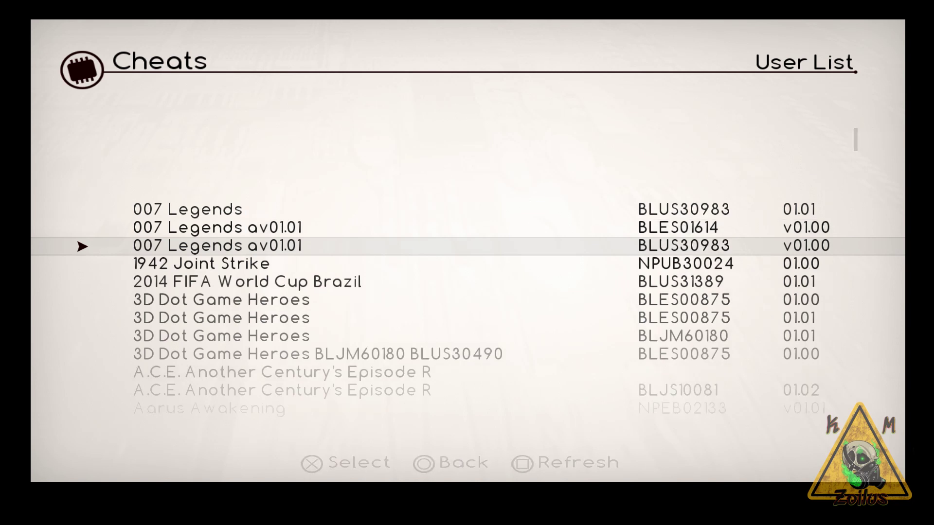
key("Down")
key("Down")
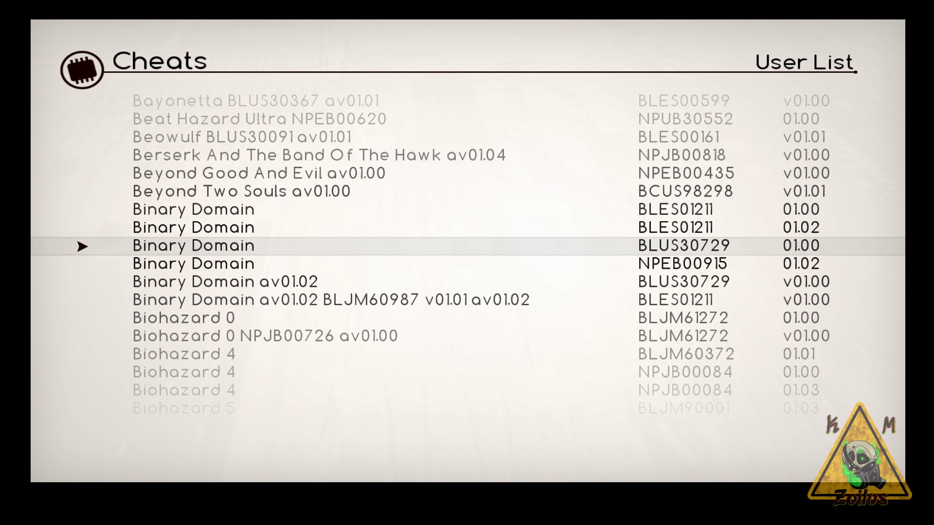
key("Down")
key("Down")
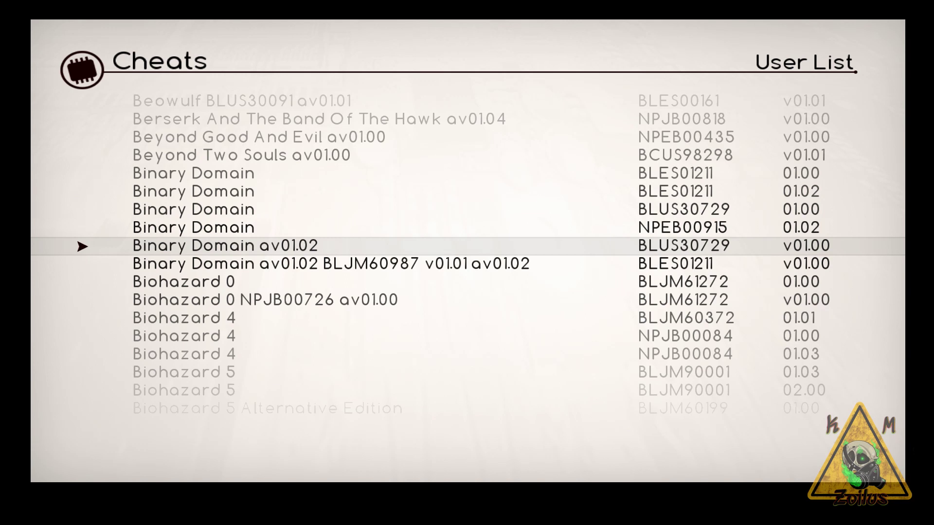
key("Down")
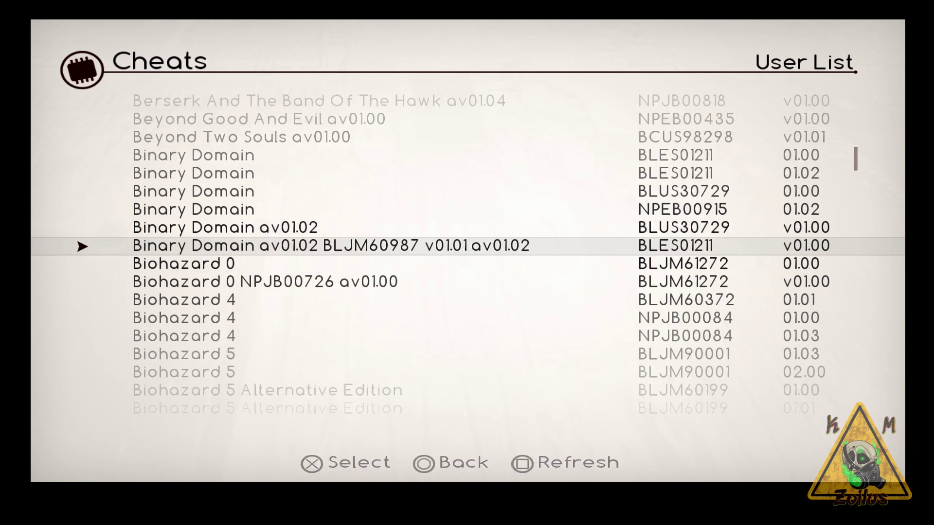
key("Return")
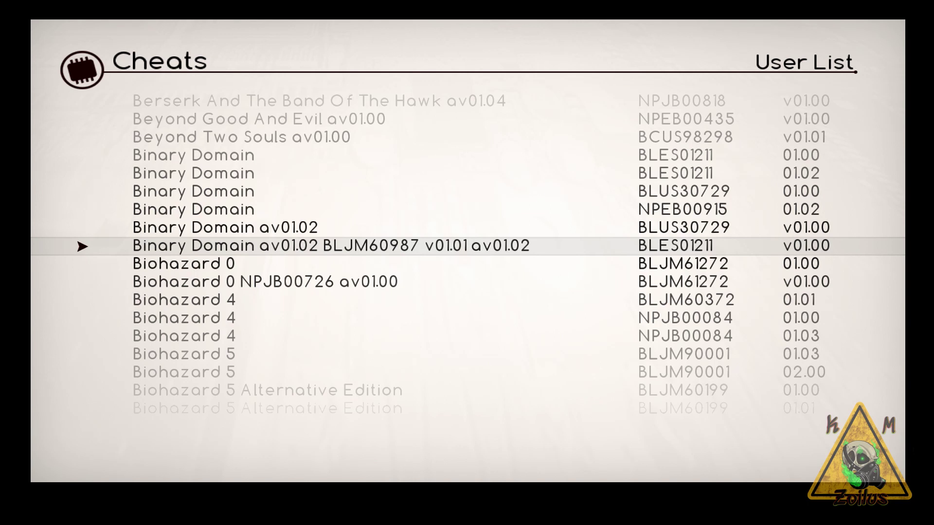
key("Up")
key("Return")
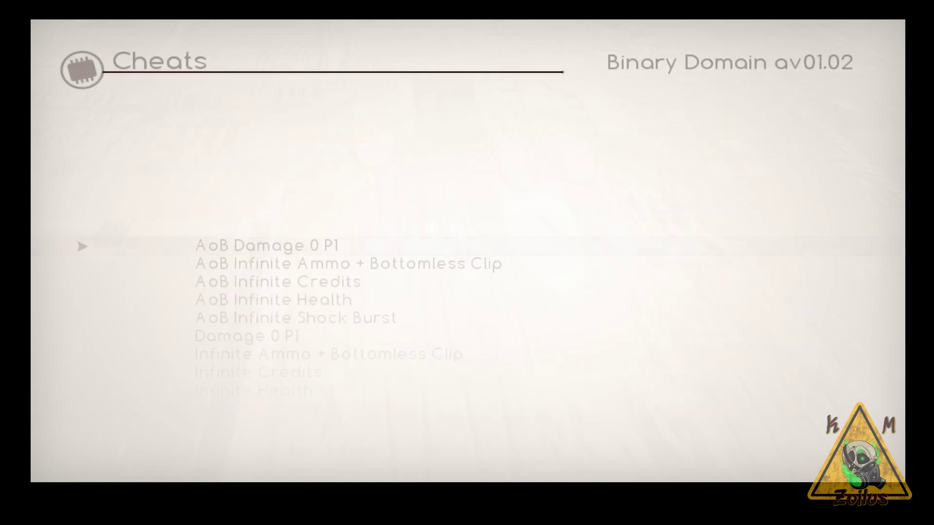
Step: Examine the AoB cheats and the regular cheats listed for Binary Domain av01.02
key("Down")
key("Down")
key("Down")
key("Down")
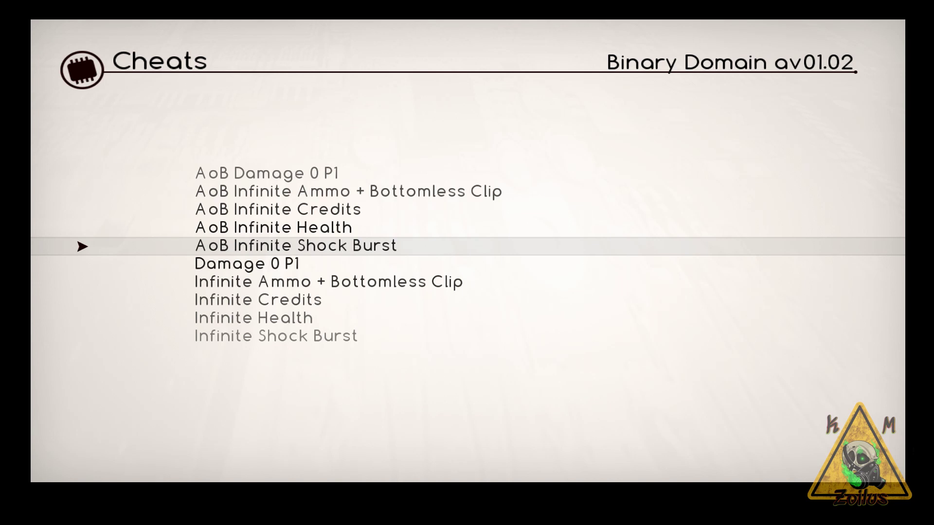
key("Up")
key("Up")
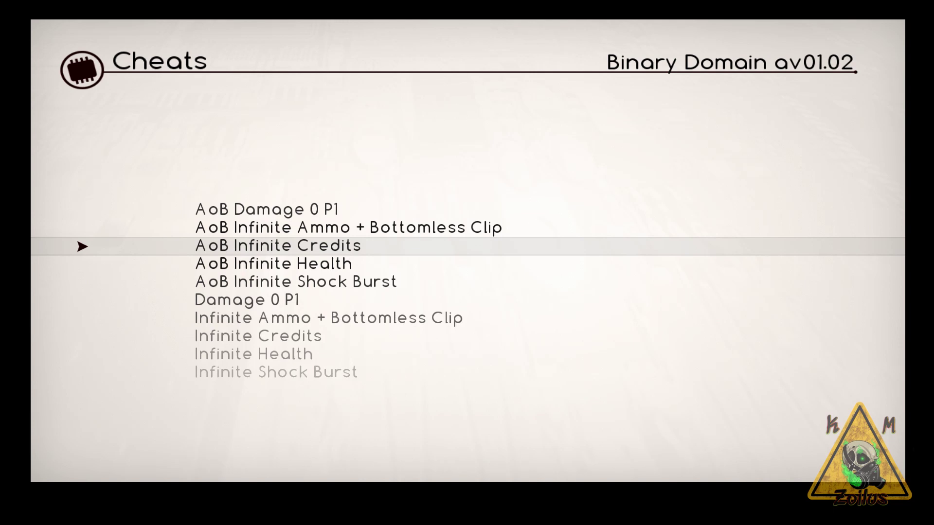
key("Down")
key("Down")
key("Down")
key("Down")
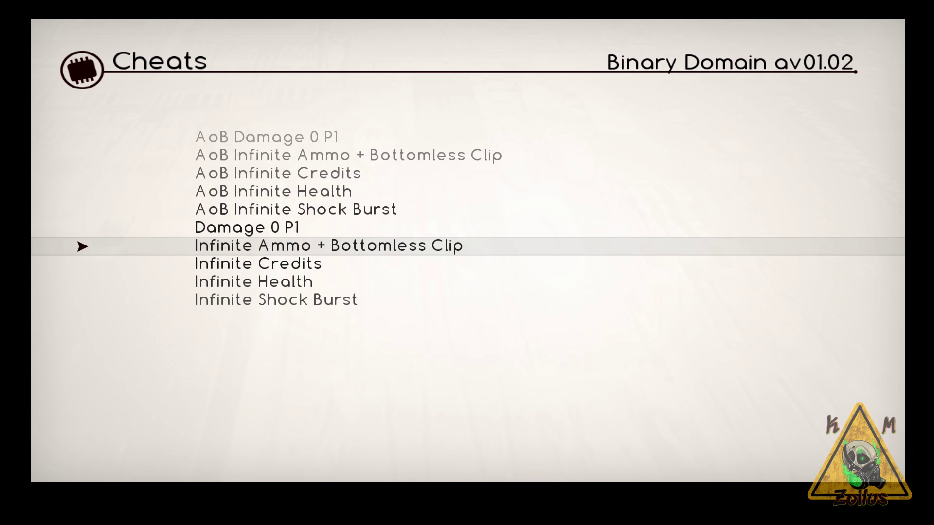
Step: Set the AoB Infinite Credits cheat to constant mode
key("Up")
key("Up")
key("Up")
key("Up")
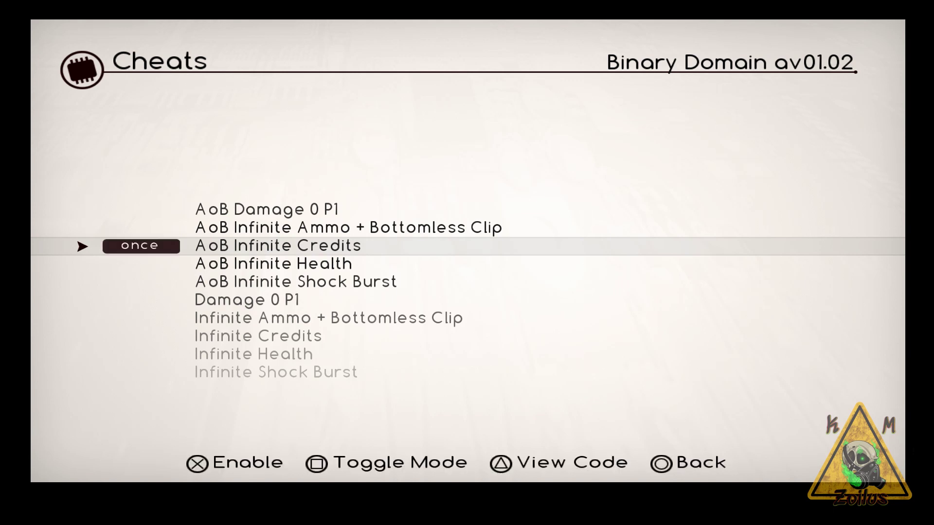
key("z")
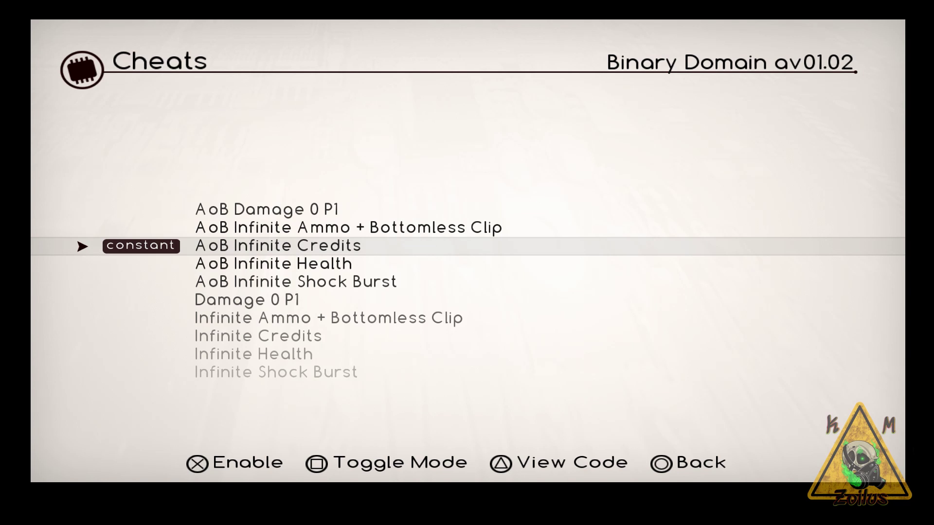